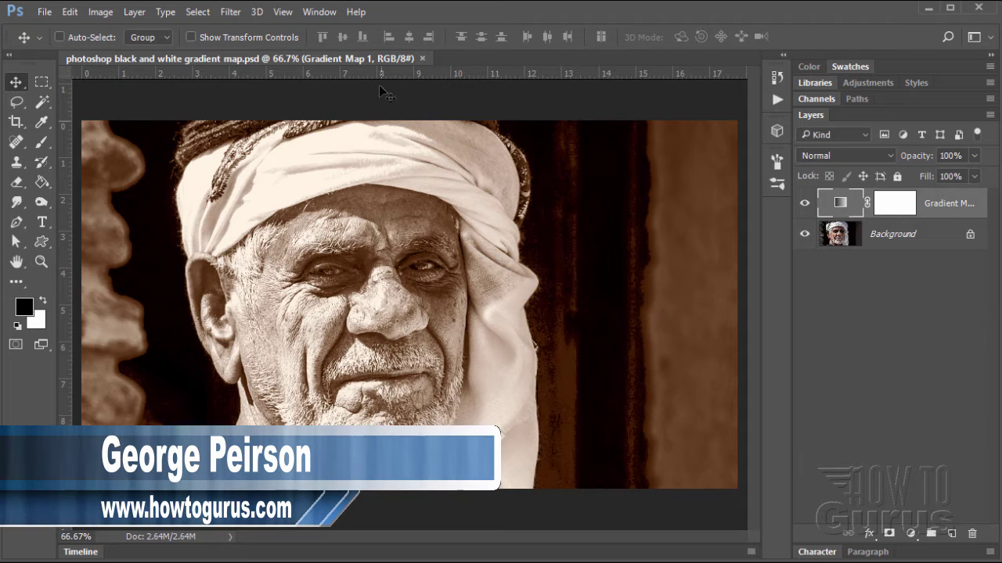
# - Reopen the original colour portrait arabs-618749_1280.jpg from the recent files list
pyautogui.click(423, 58)
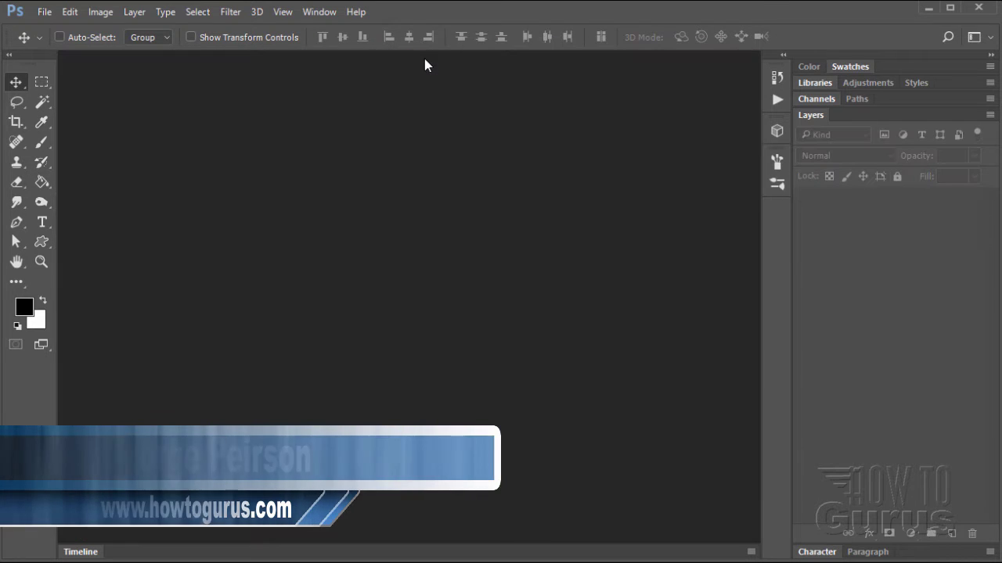
pyautogui.click(45, 12)
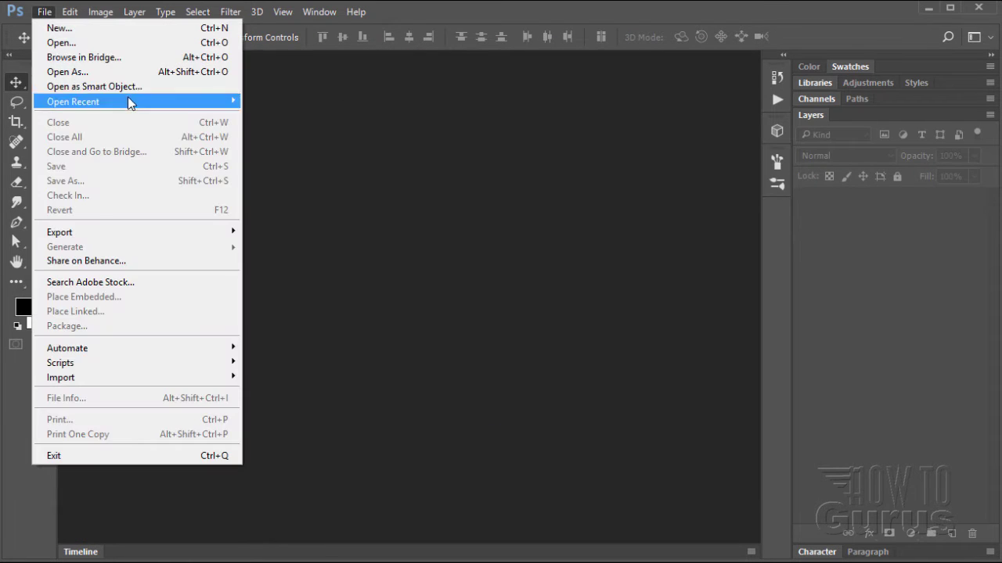
pyautogui.moveTo(73, 102)
pyautogui.click(333, 103)
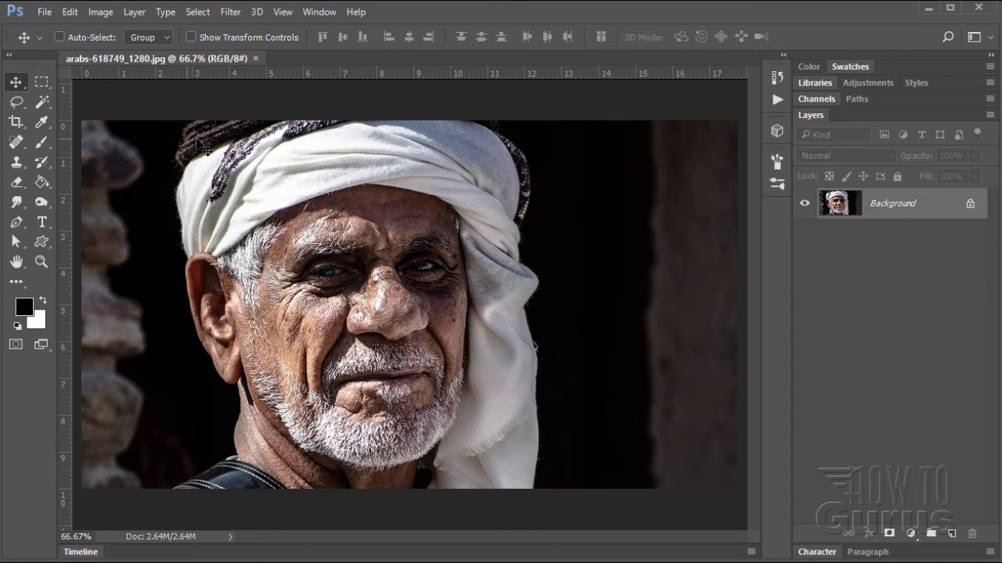
# - Add a Gradient Map adjustment layer, Gradient Map 1, above the Background
pyautogui.click(134, 11)
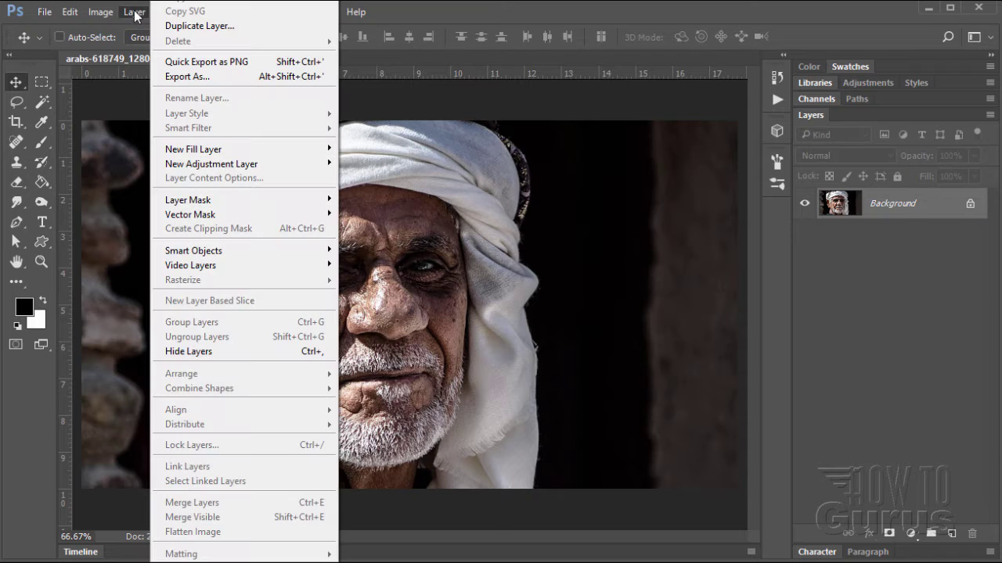
pyautogui.moveTo(211, 163)
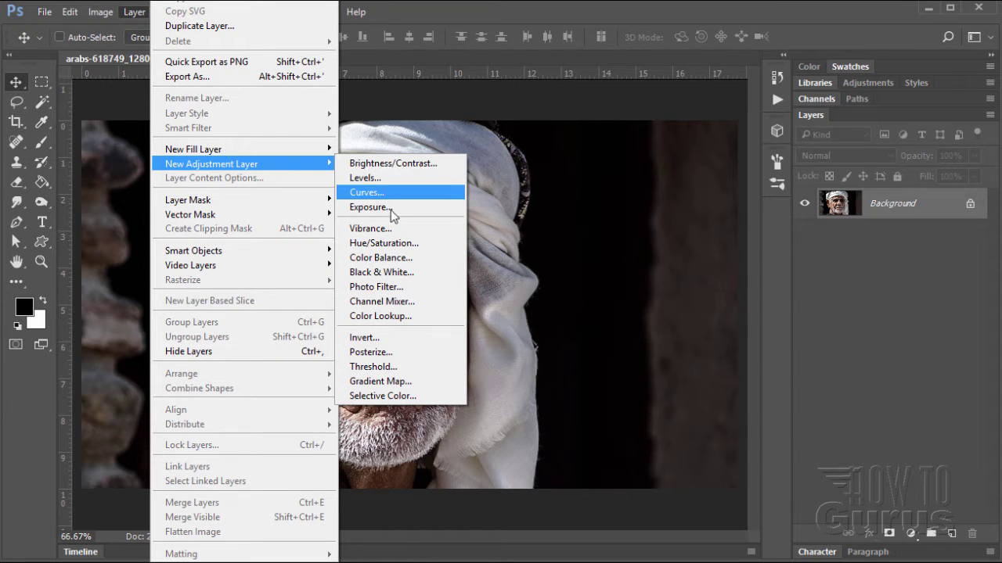
pyautogui.click(377, 381)
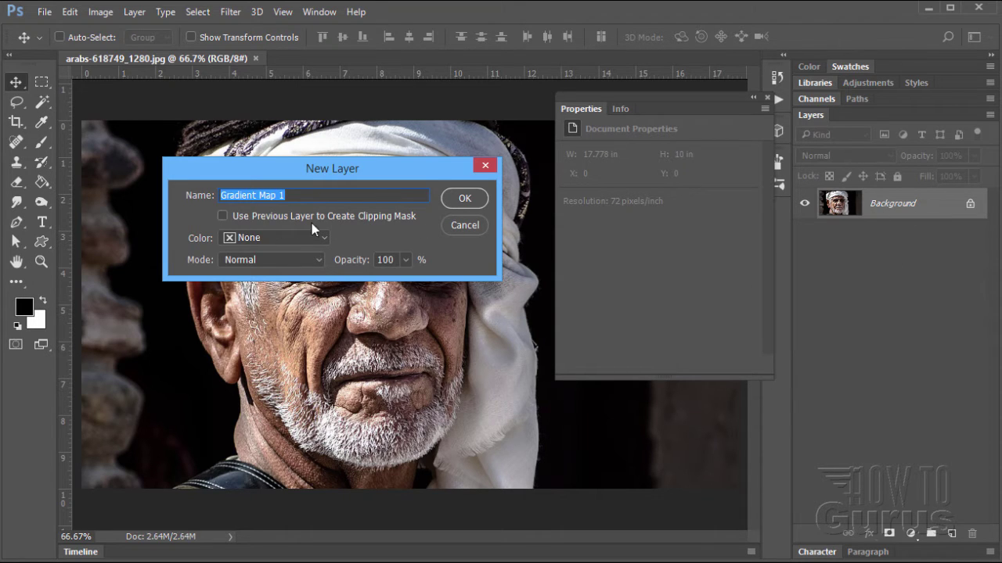
pyautogui.click(461, 198)
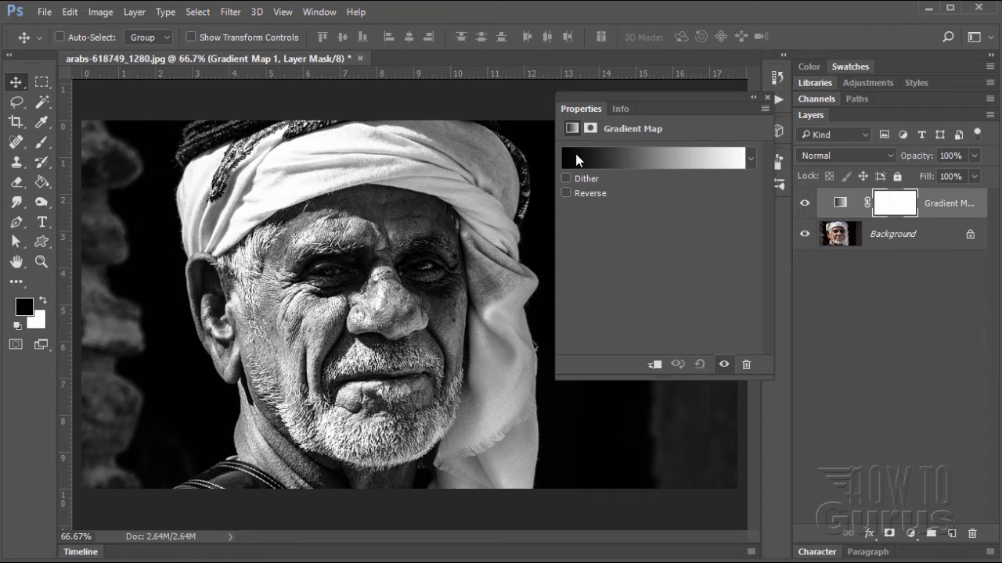
# - Open the Gradient Editor for the black-to-white map and inspect its opacity and colour stops
pyautogui.click(638, 160)
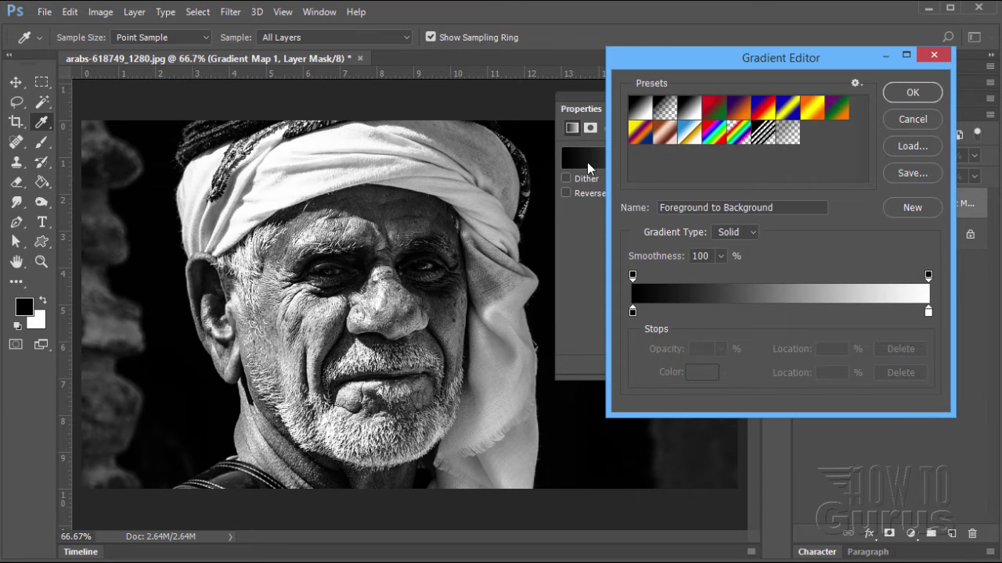
pyautogui.moveTo(680, 61); pyautogui.dragTo(644, 95)
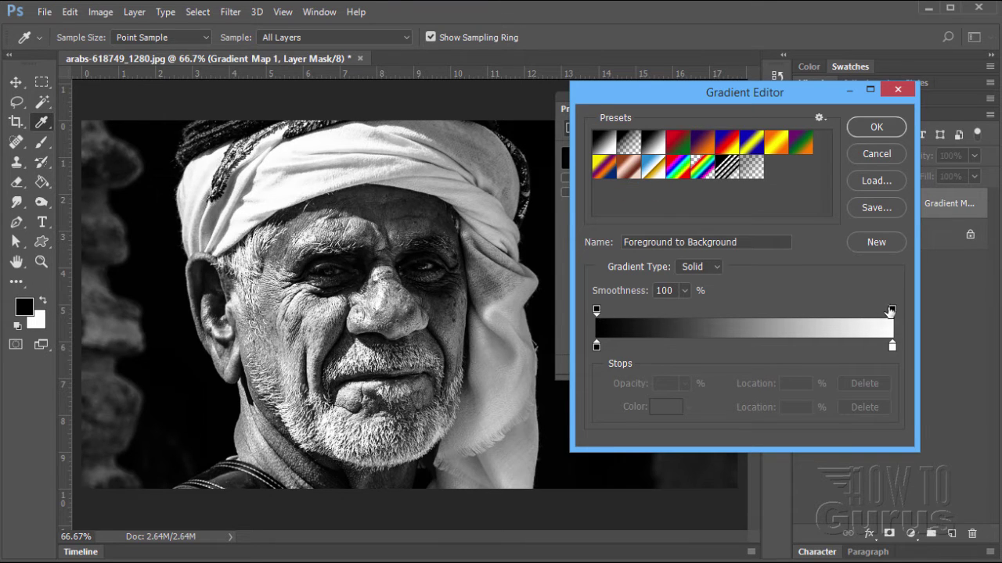
pyautogui.click(597, 310)
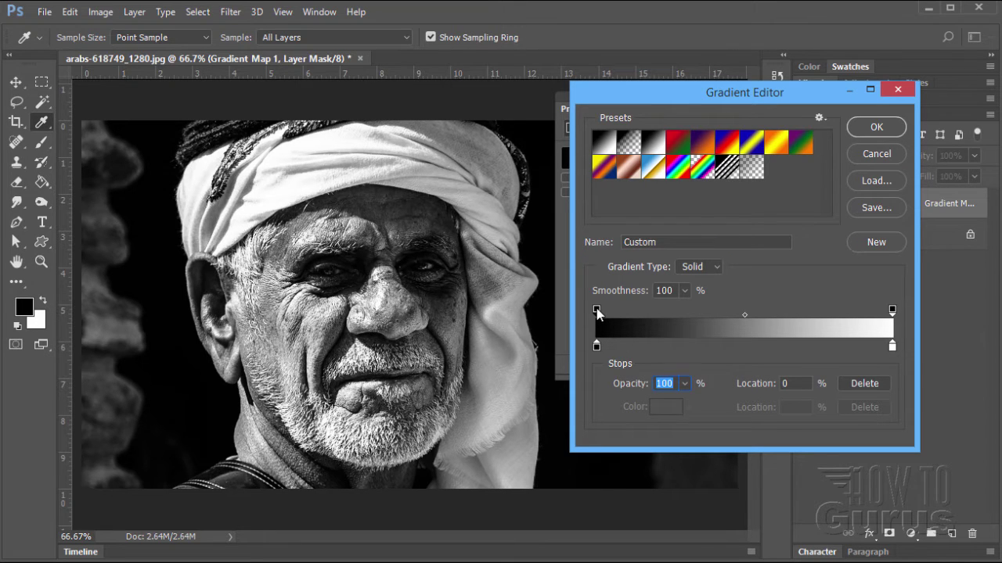
pyautogui.click(892, 311)
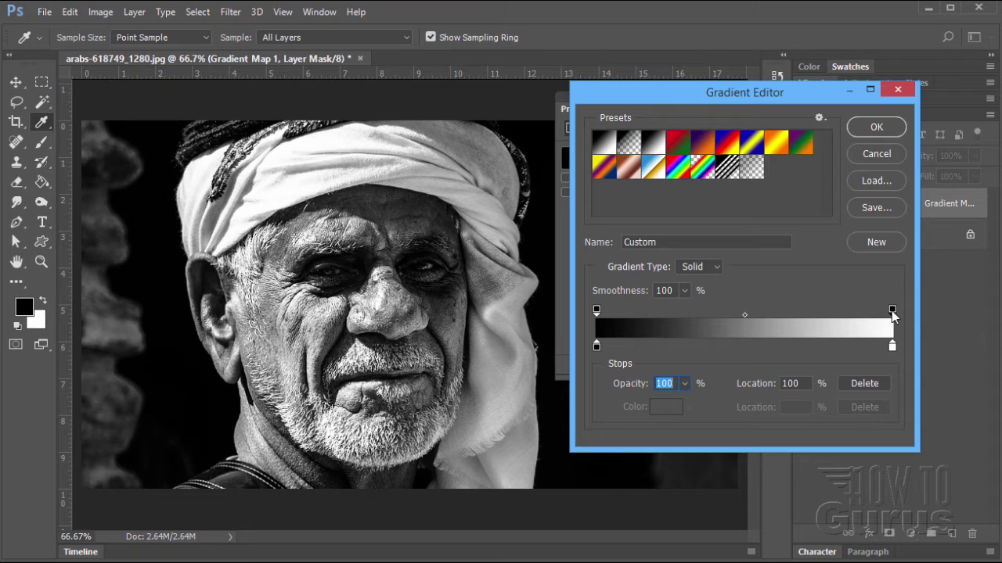
pyautogui.click(598, 310)
pyautogui.click(596, 346)
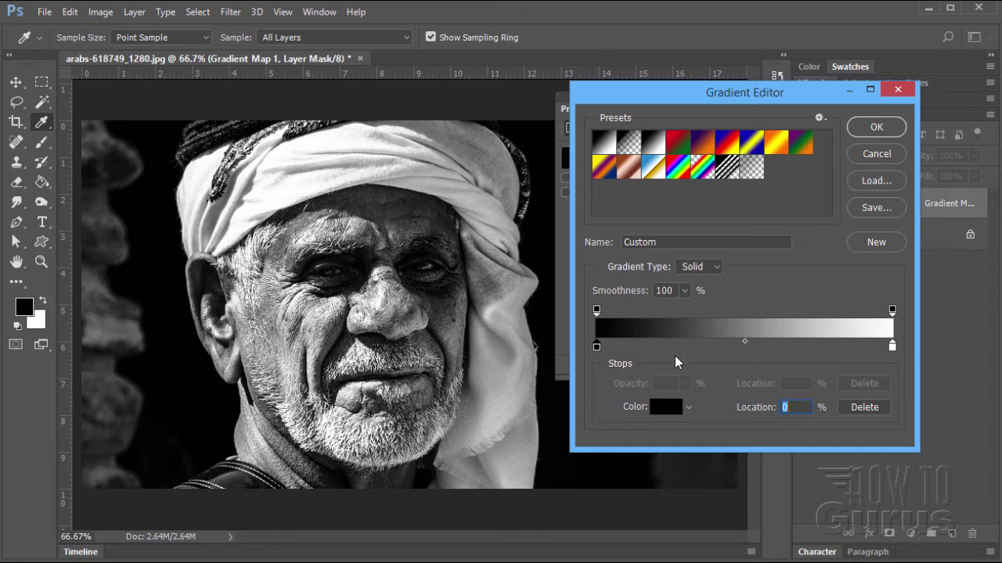
pyautogui.click(892, 347)
# - Pull the white colour stop inward to 92%
pyautogui.click(596, 347)
pyautogui.moveTo(596, 349)
pyautogui.mouseDown()
pyautogui.moveTo(620, 351)
pyautogui.moveTo(593, 354)
pyautogui.mouseUp()
pyautogui.moveTo(892, 349); pyautogui.dragTo(874, 350)
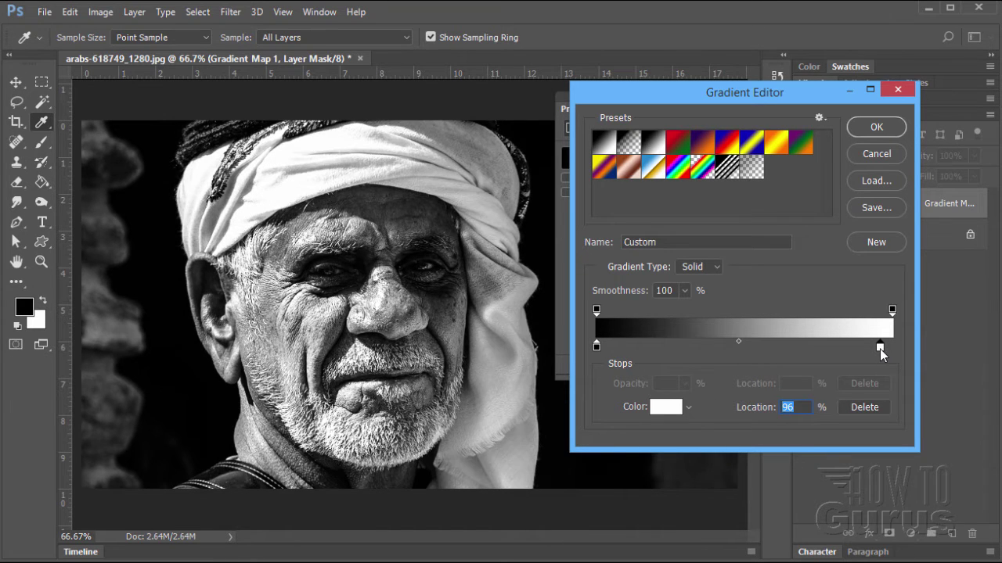
pyautogui.moveTo(874, 353); pyautogui.dragTo(868, 351)
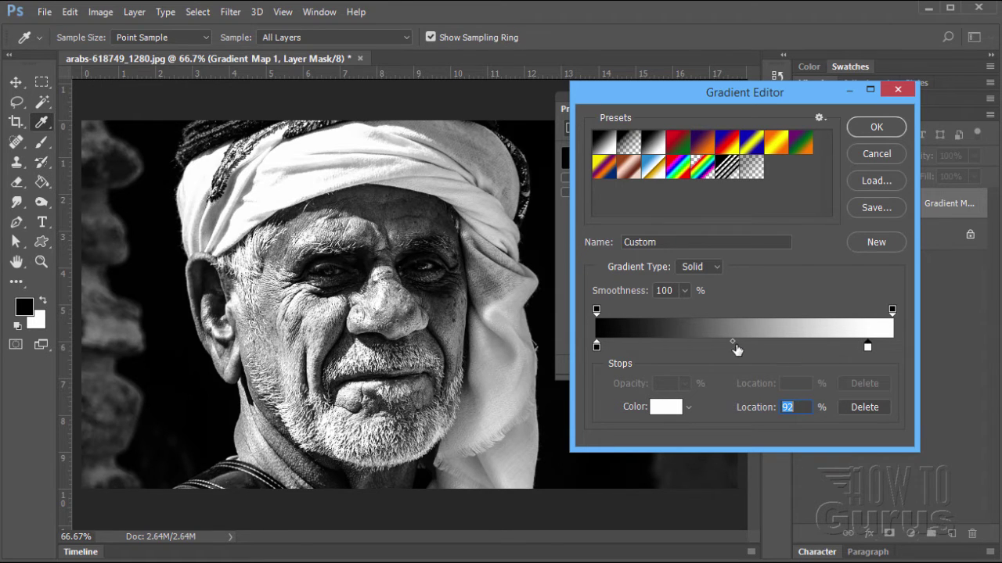
# - Set the gradient midpoint location to 50% after trying 38% and 62%
pyautogui.moveTo(734, 346); pyautogui.dragTo(699, 347)
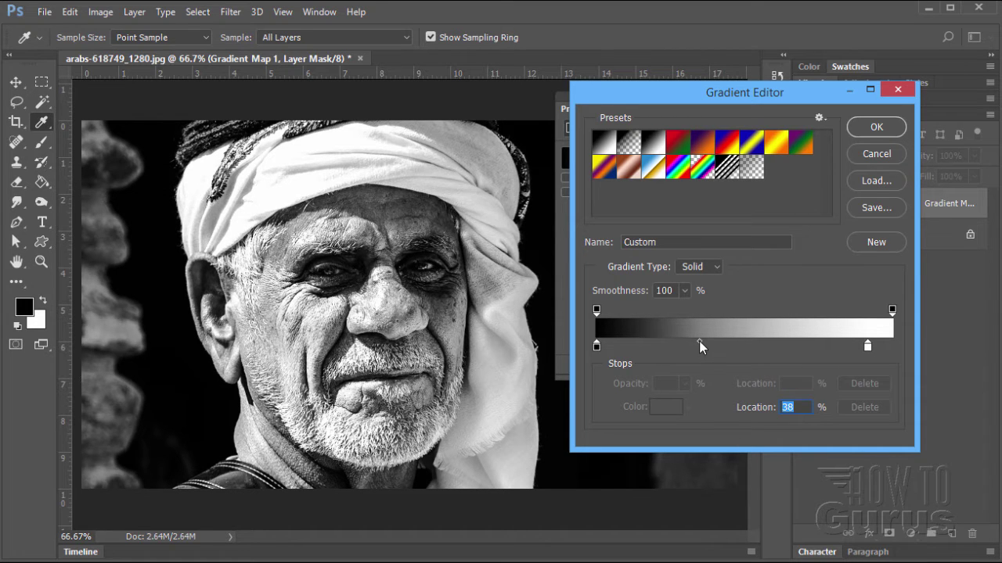
pyautogui.moveTo(699, 341); pyautogui.dragTo(766, 345)
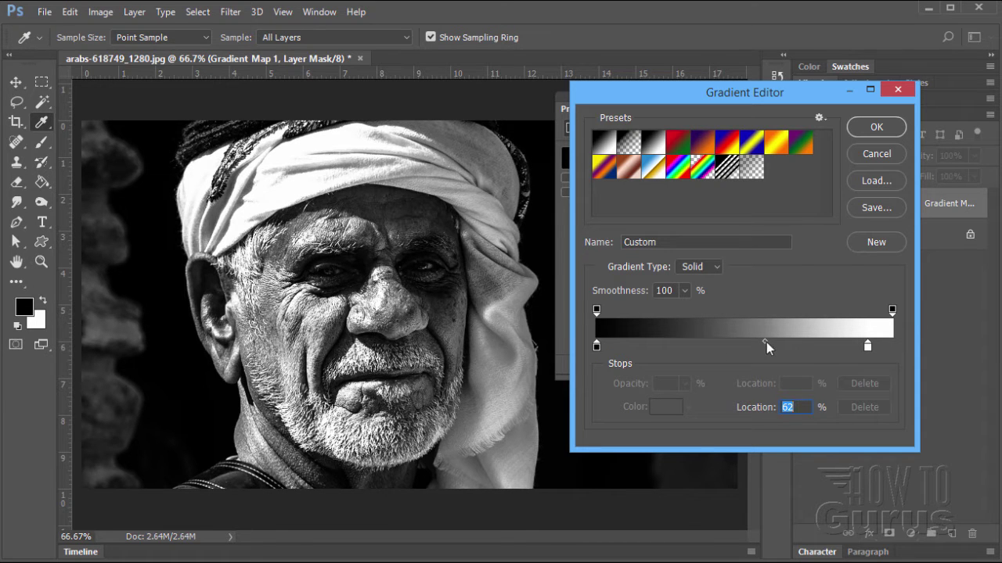
pyautogui.click(800, 405)
pyautogui.moveTo(797, 408); pyautogui.dragTo(748, 391)
pyautogui.write('50')
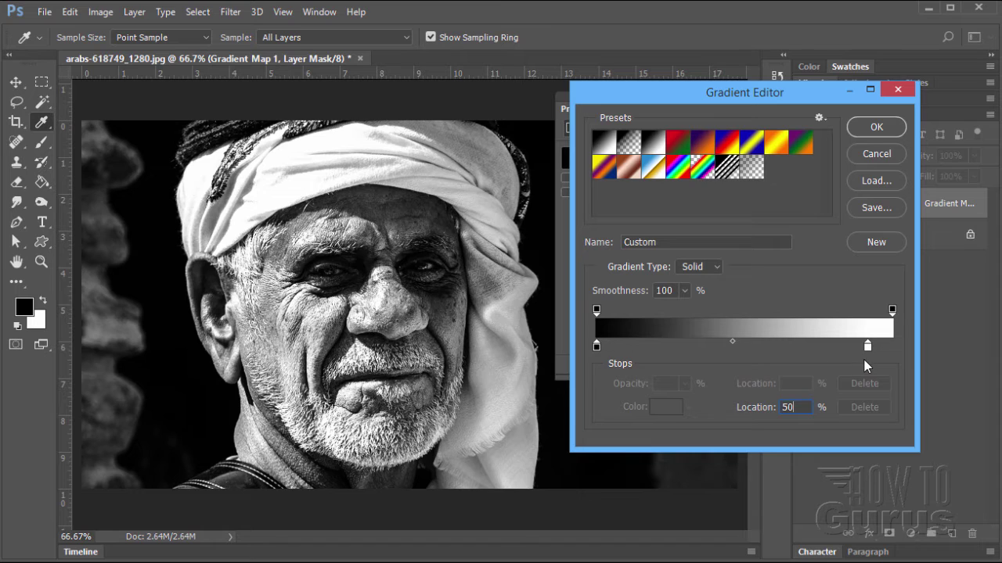
# - Move the white stop to 85% and add a new colour stop near the dark end
pyautogui.click(596, 346)
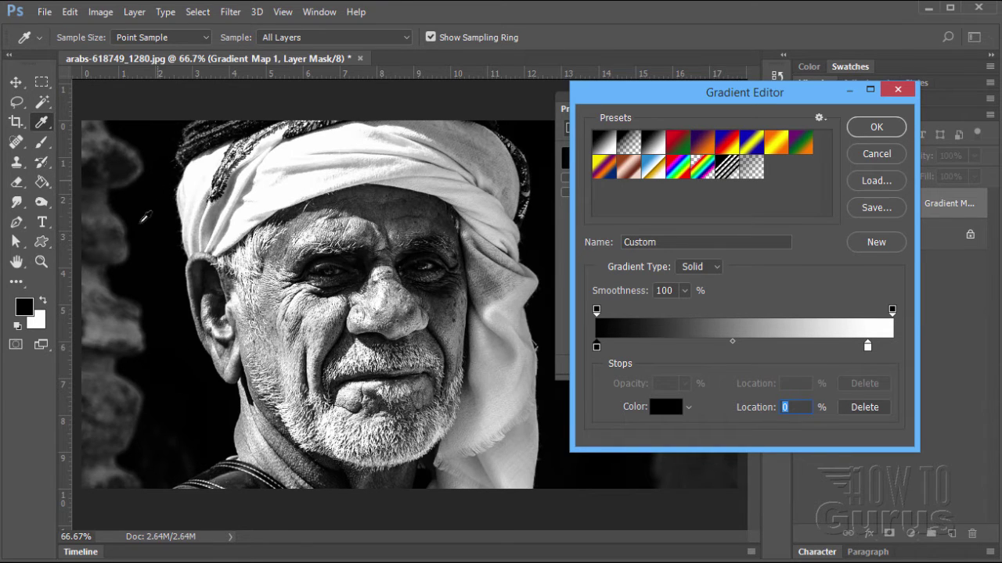
pyautogui.click(869, 346)
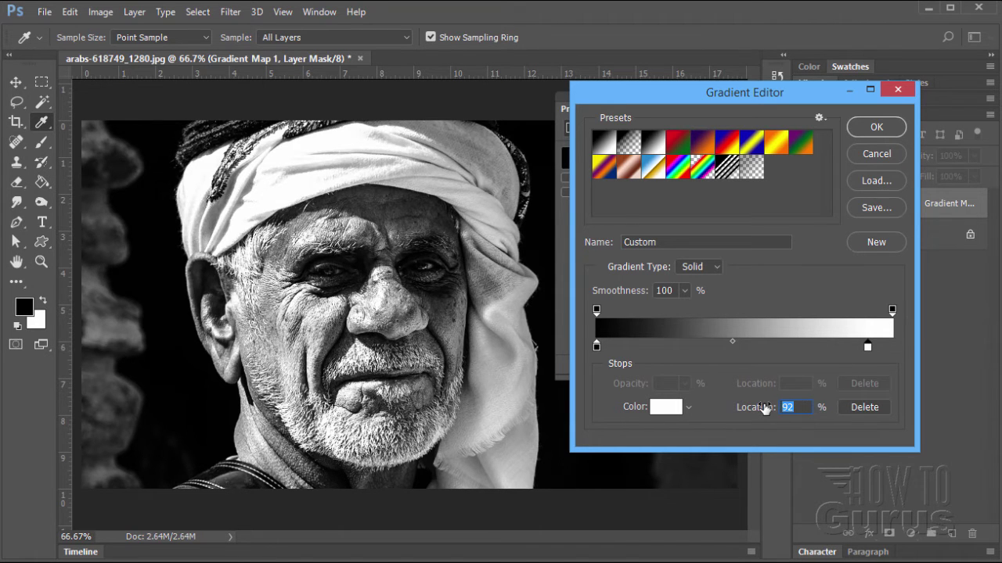
pyautogui.moveTo(763, 408); pyautogui.dragTo(757, 408)
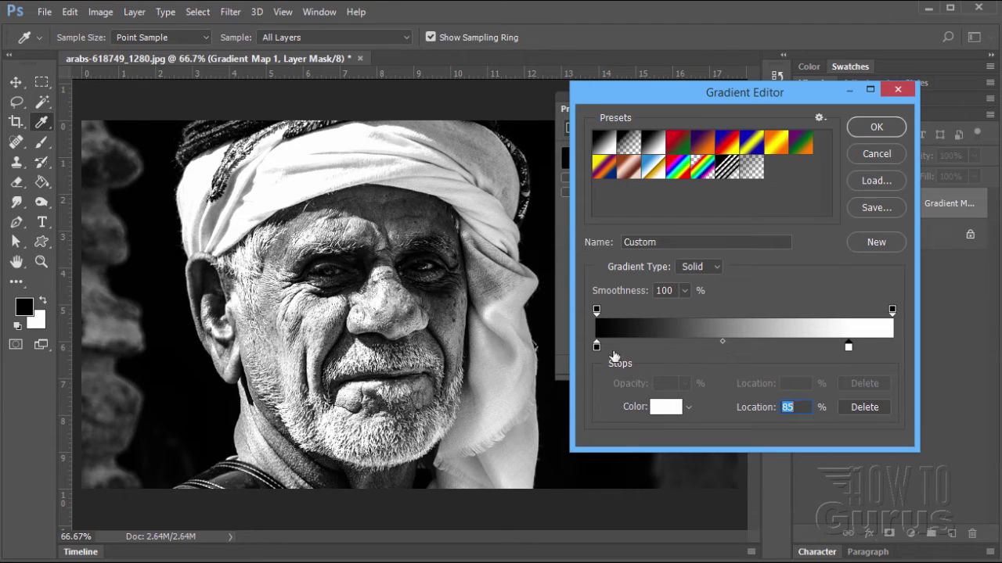
pyautogui.moveTo(608, 346); pyautogui.dragTo(621, 347)
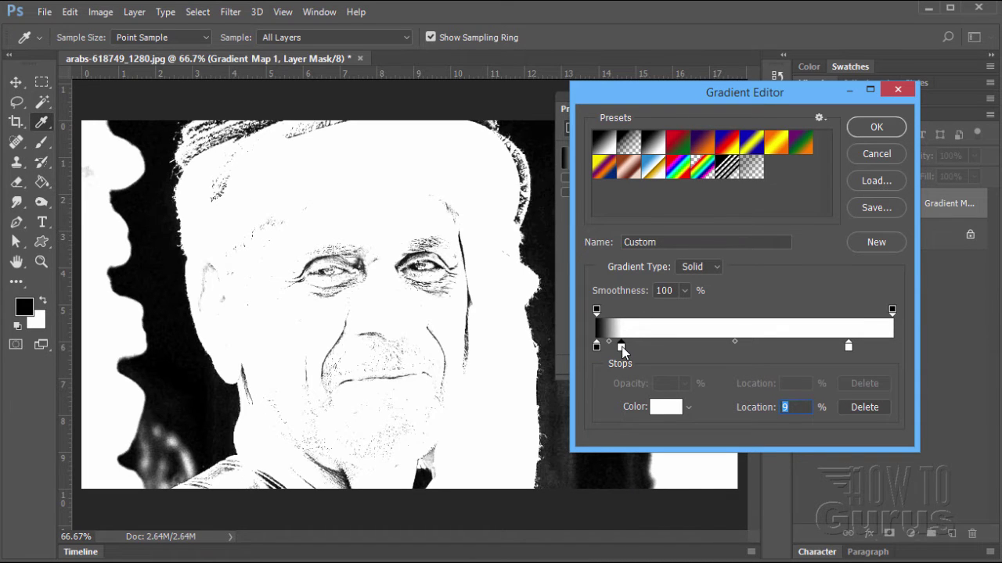
# - Set the new stop's colour to dark brown, hex 451f01
pyautogui.click(667, 409)
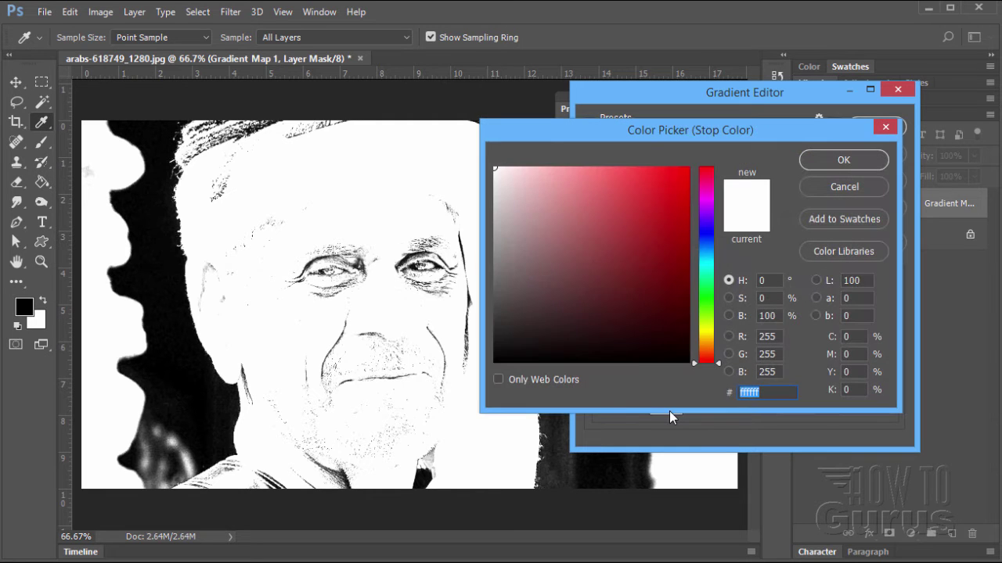
pyautogui.moveTo(718, 362); pyautogui.dragTo(718, 346)
pyautogui.moveTo(682, 313)
pyautogui.mouseDown()
pyautogui.moveTo(685, 326)
pyautogui.moveTo(686, 313)
pyautogui.mouseUp()
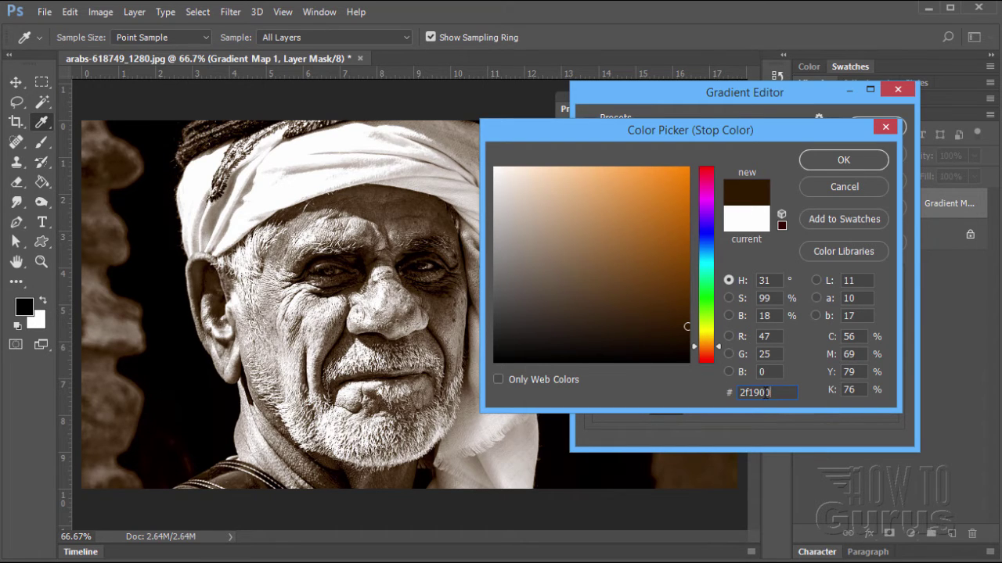
pyautogui.doubleClick(741, 392)
pyautogui.write('45')
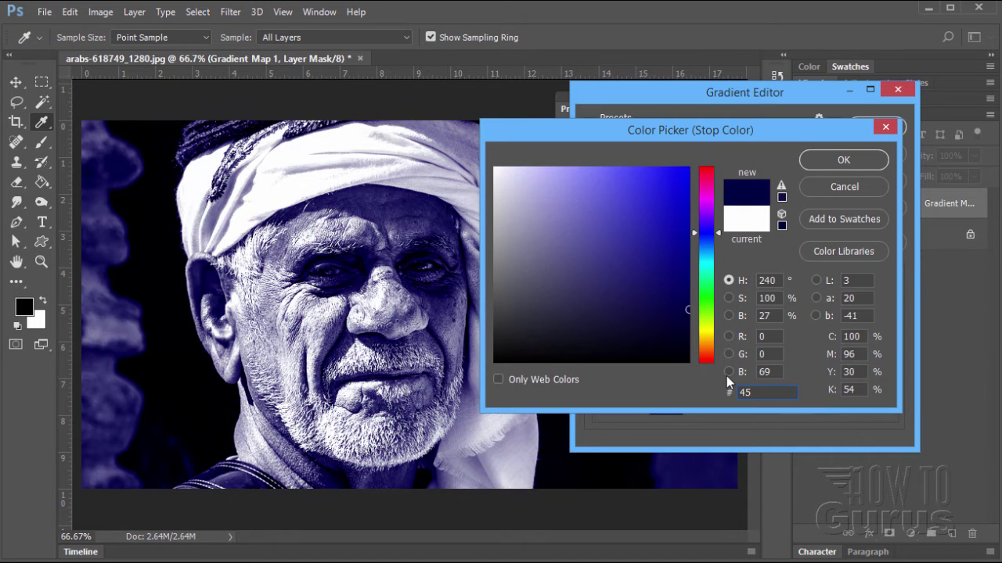
pyautogui.write('1')
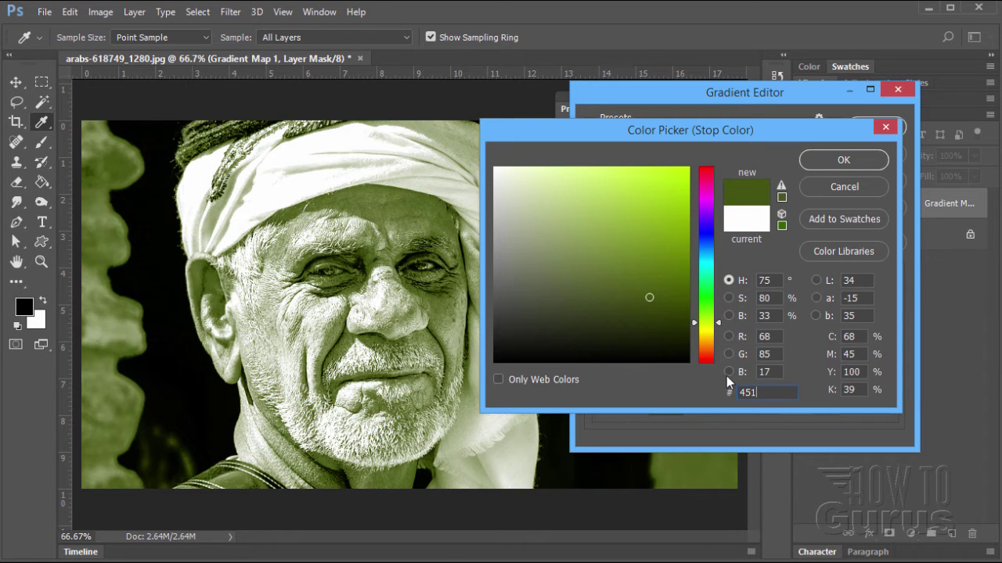
pyautogui.write('f01')
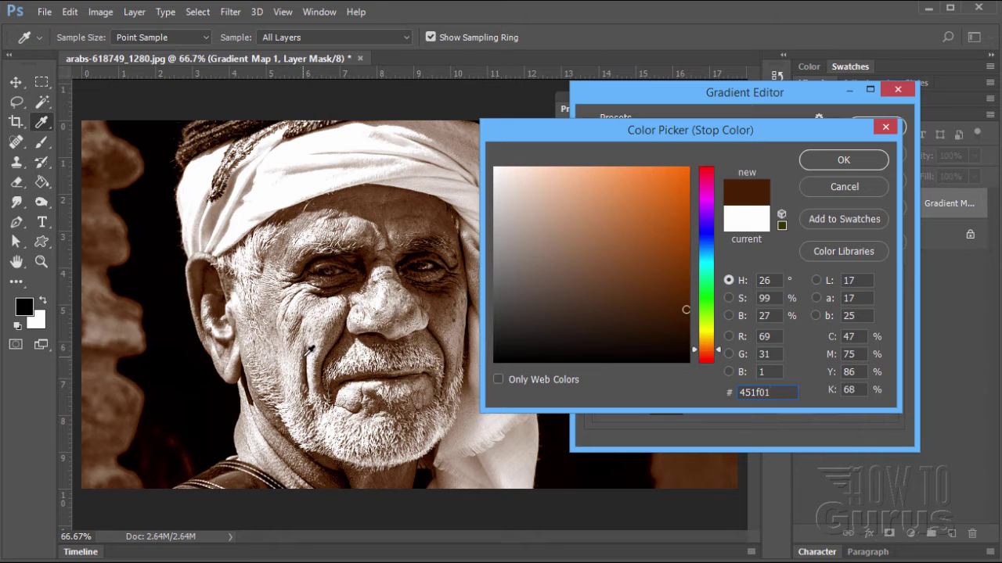
pyautogui.click(837, 161)
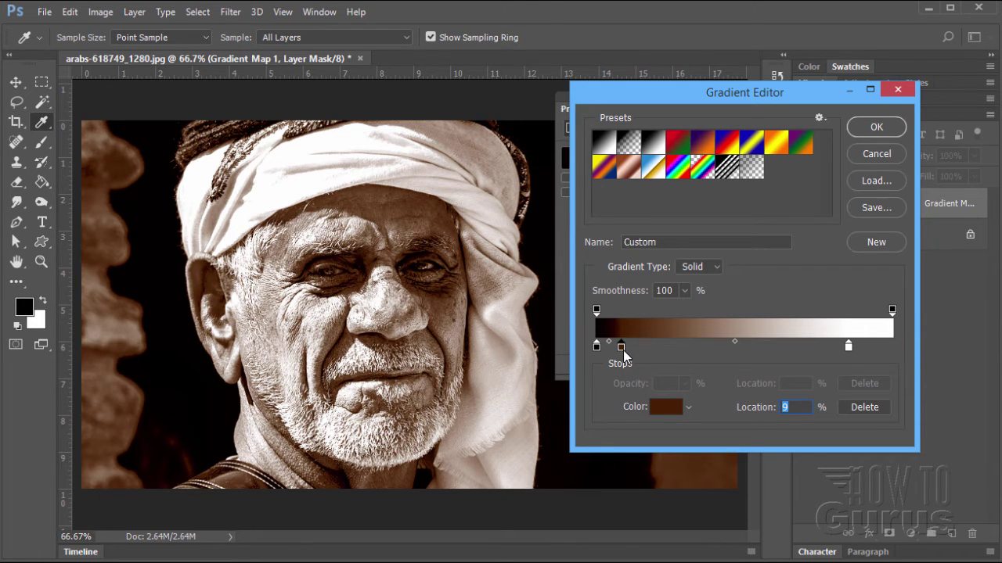
# - Try positions for the brown stop, entering location values 2, 3 and 43
pyautogui.moveTo(620, 350); pyautogui.dragTo(609, 350)
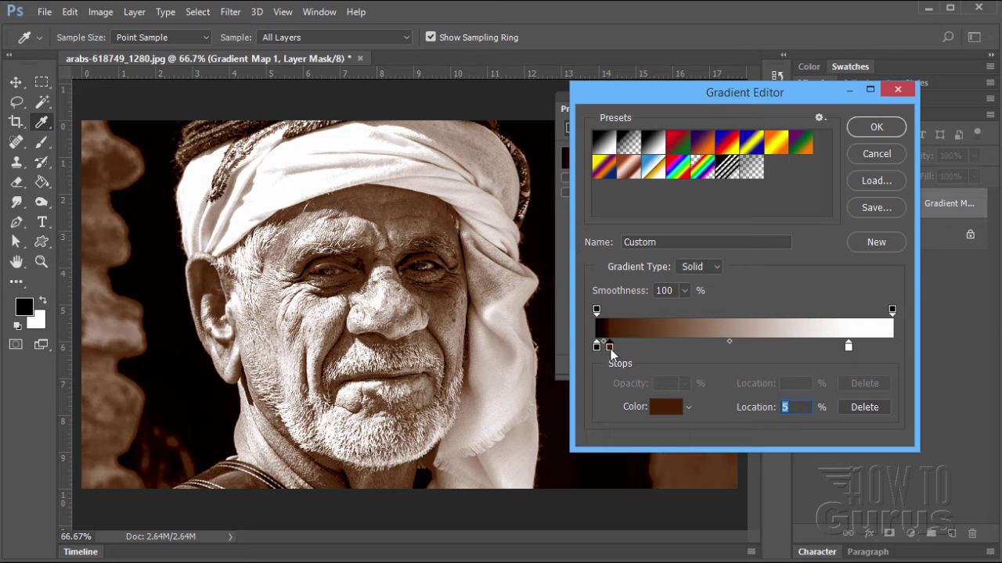
pyautogui.moveTo(610, 349)
pyautogui.mouseDown()
pyautogui.moveTo(639, 345)
pyautogui.moveTo(610, 349)
pyautogui.mouseUp()
pyautogui.write('2')
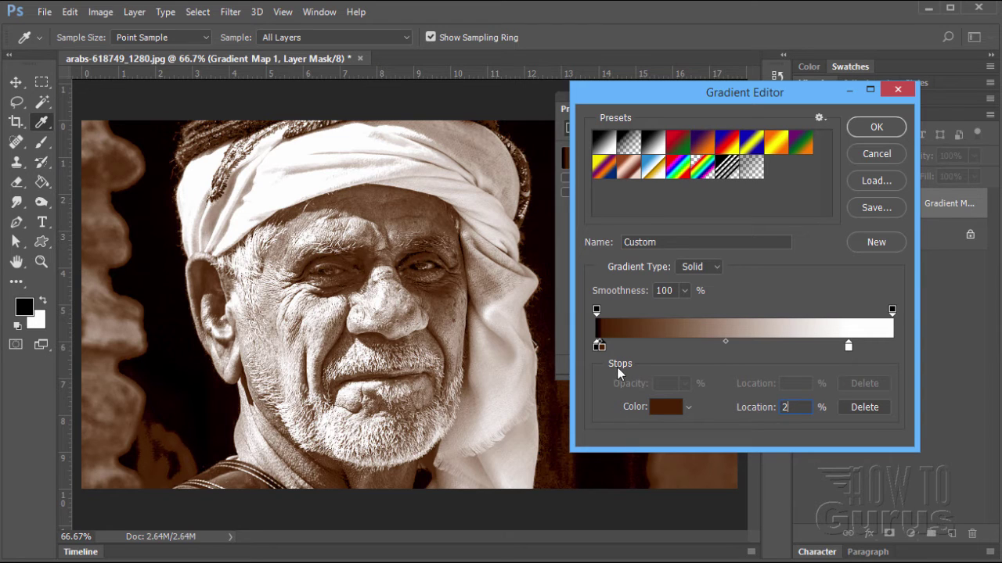
pyautogui.doubleClick(785, 407)
pyautogui.write('3')
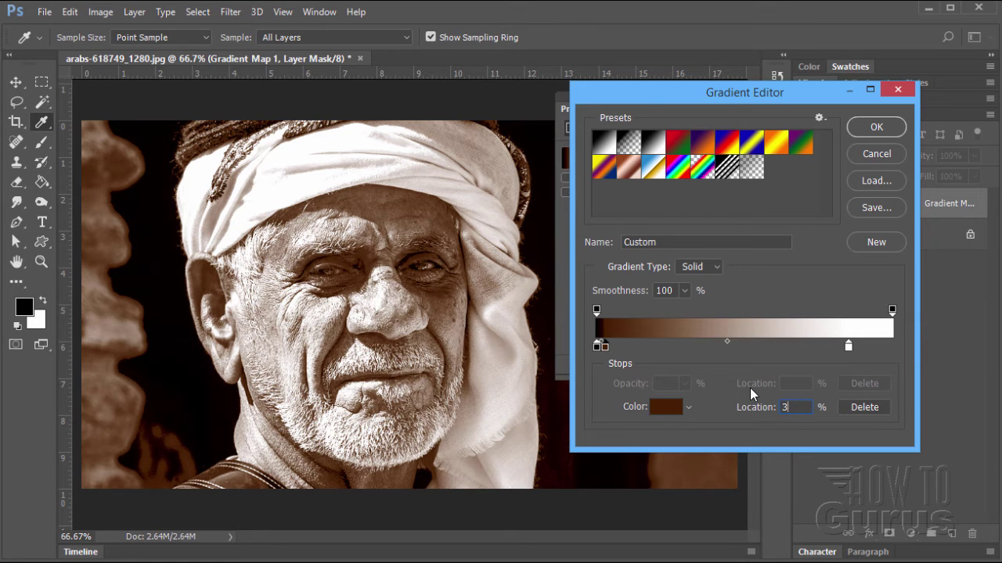
pyautogui.doubleClick(788, 406)
pyautogui.write('4')
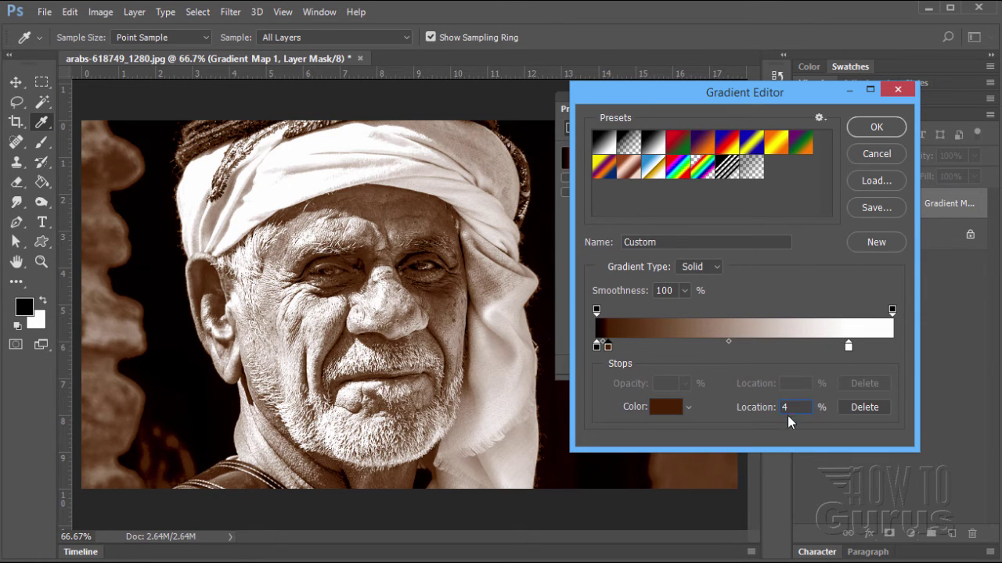
pyautogui.write('3')
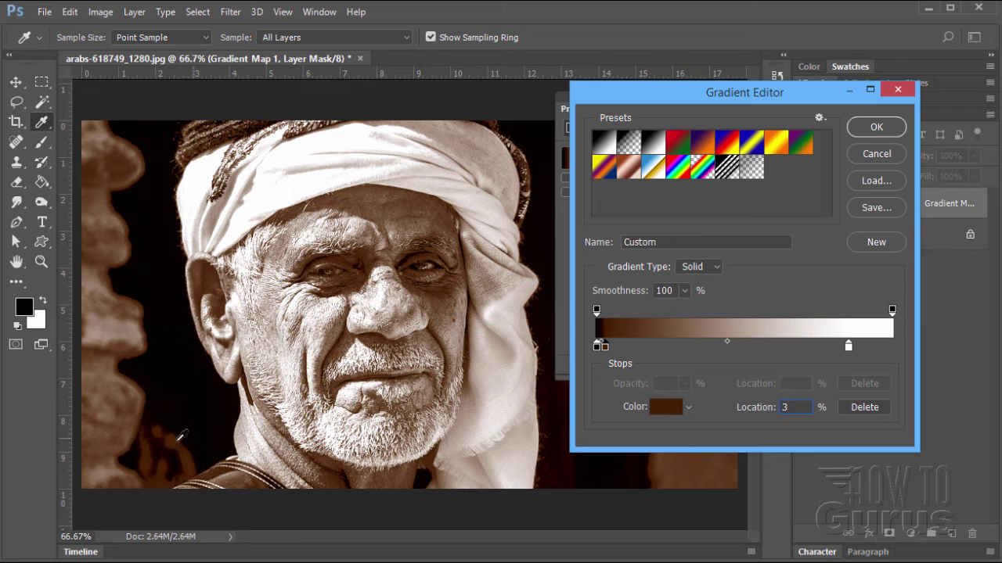
# - Step the brown stop's location through 5 and 6 to settle at 7%
pyautogui.doubleClick(781, 406)
pyautogui.write('5')
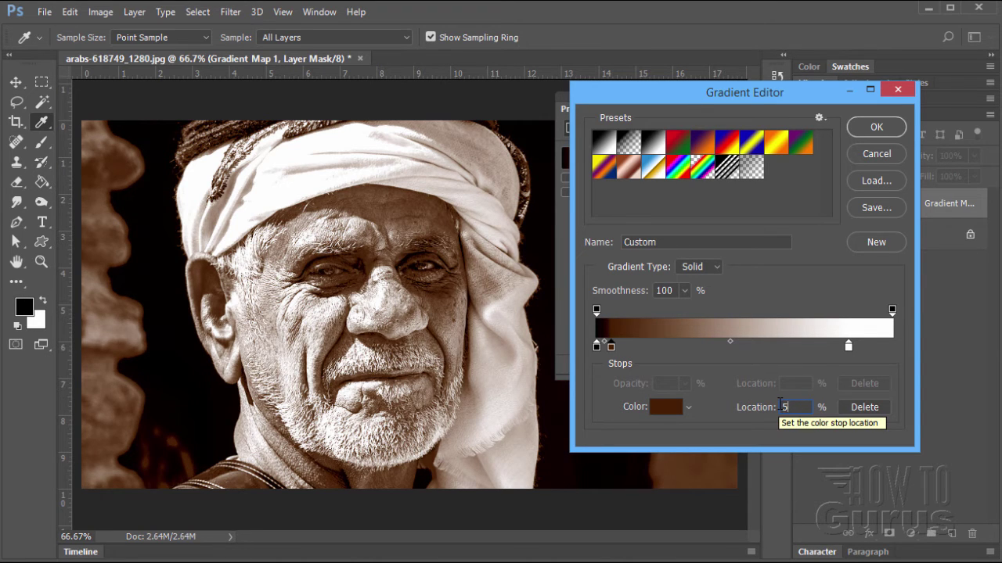
pyautogui.press('Return')
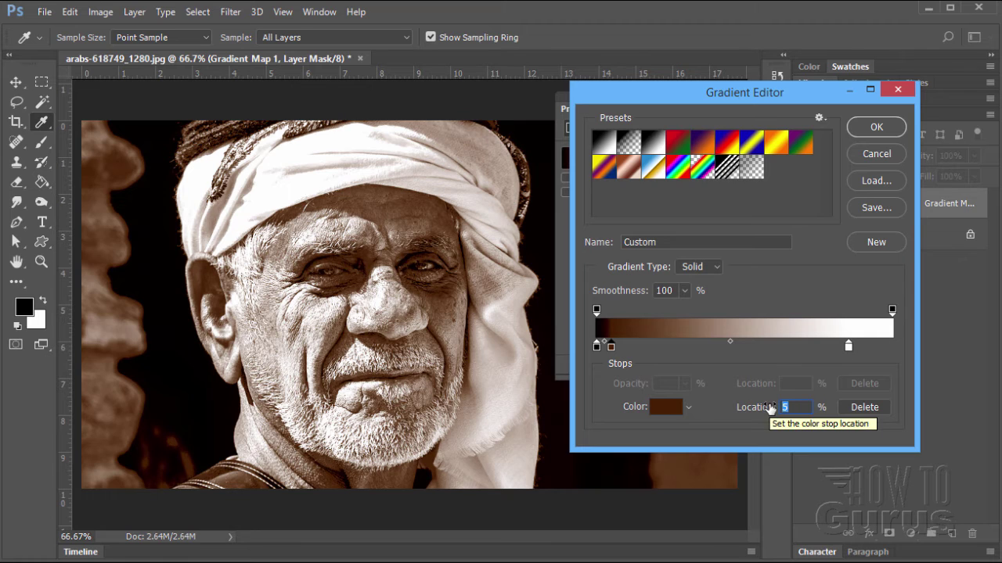
pyautogui.write('6')
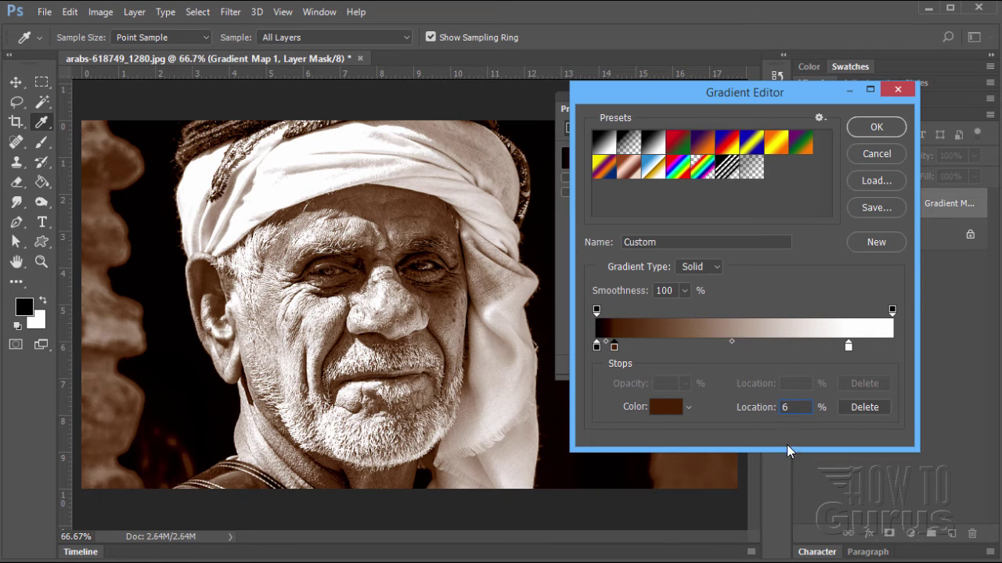
pyautogui.press('Return')
pyautogui.write('7')
# - Change the 85% highlight stop's colour to cream, hex fff4e6
pyautogui.click(849, 348)
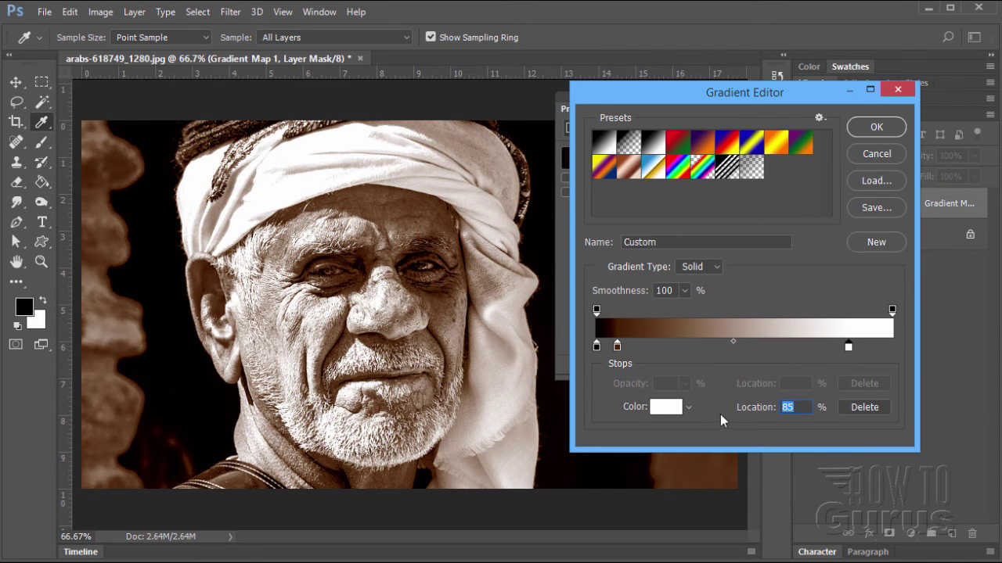
pyautogui.click(667, 407)
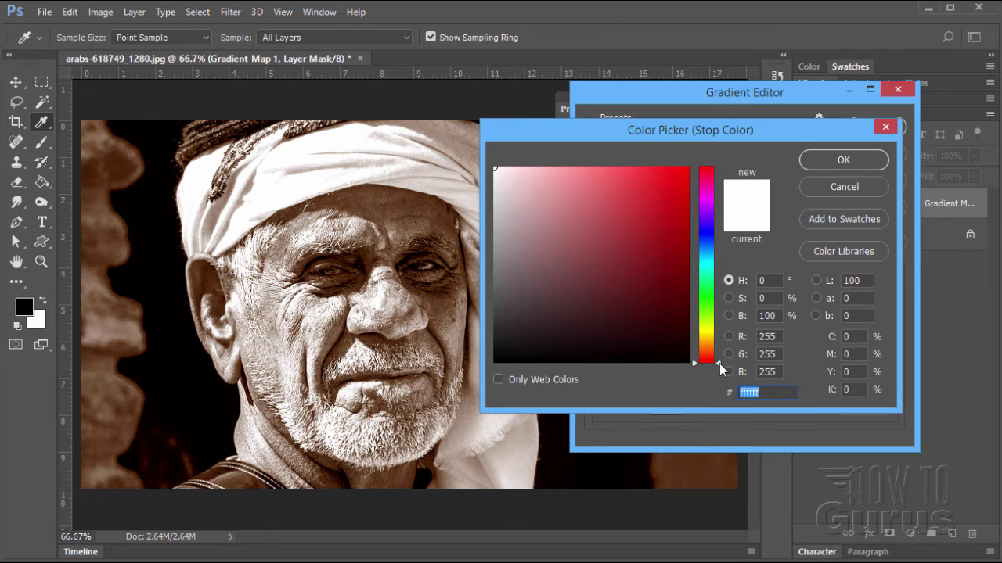
pyautogui.moveTo(719, 363); pyautogui.dragTo(720, 344)
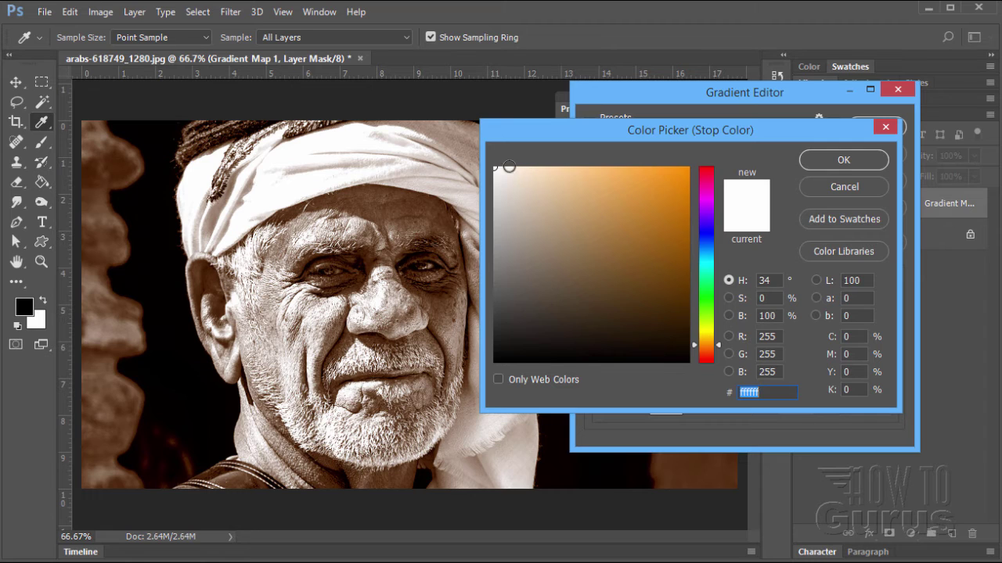
pyautogui.moveTo(502, 166); pyautogui.dragTo(506, 169)
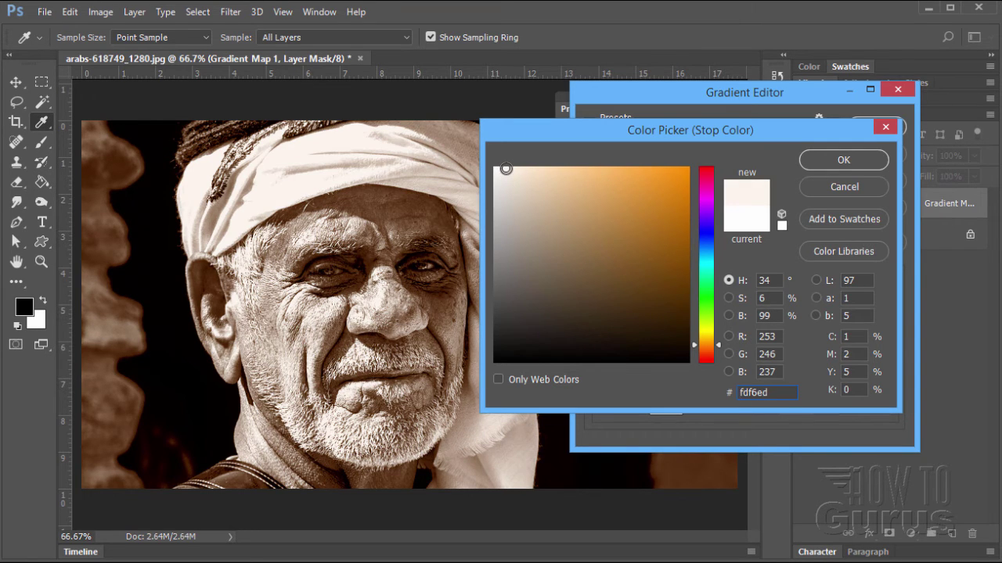
pyautogui.moveTo(506, 169); pyautogui.dragTo(504, 167)
pyautogui.moveTo(773, 394); pyautogui.dragTo(719, 396)
pyautogui.write('f')
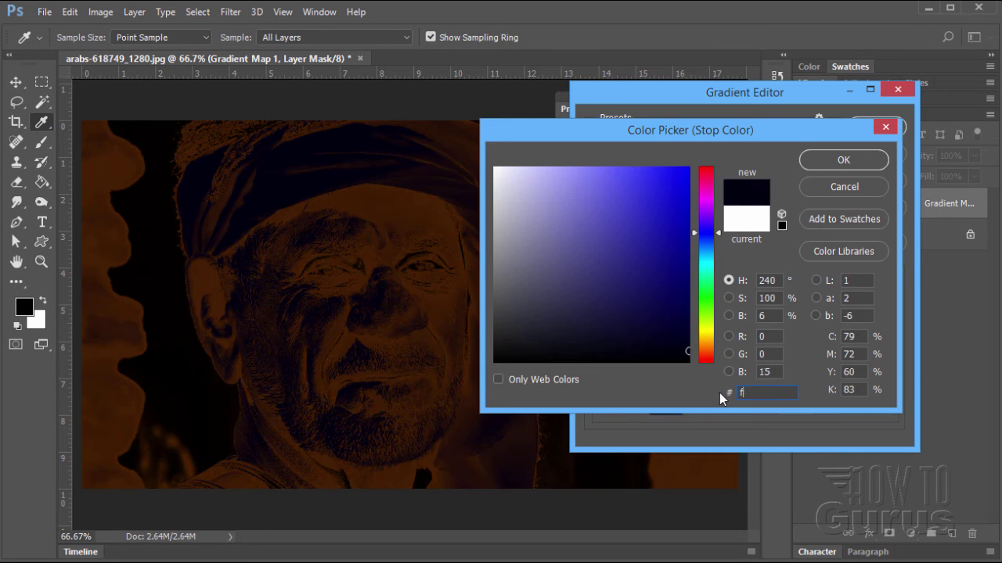
pyautogui.write('ff4')
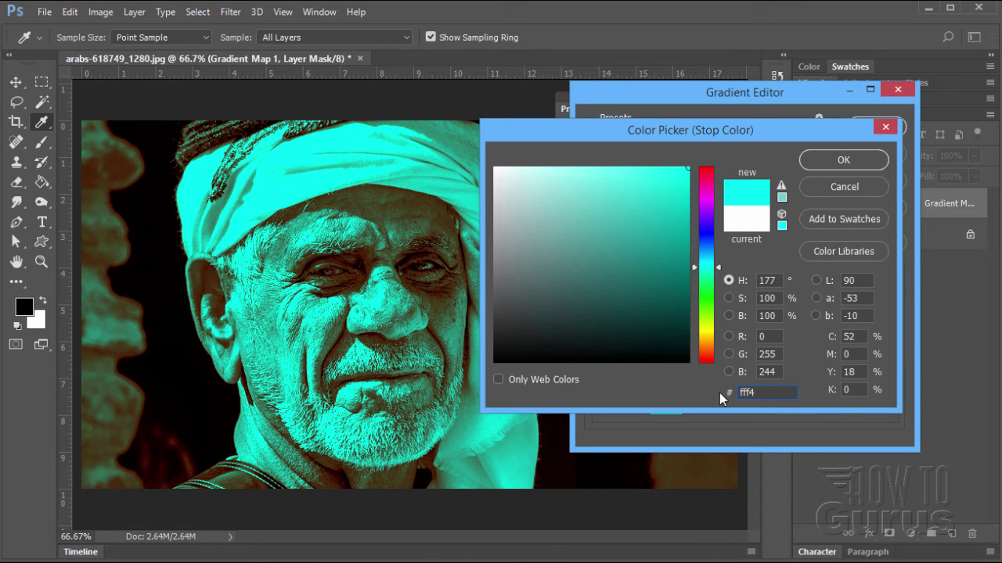
pyautogui.write('e')
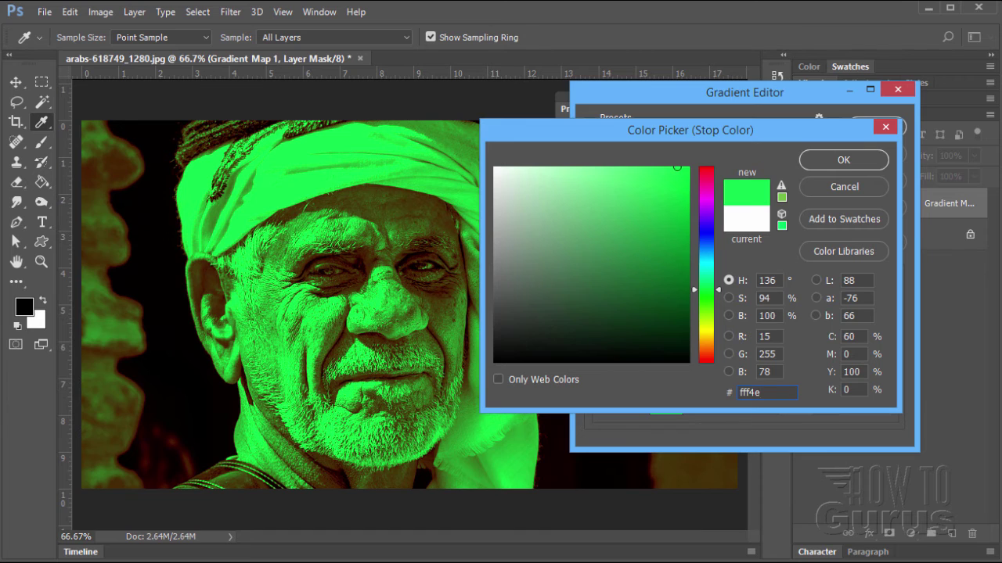
pyautogui.write('6')
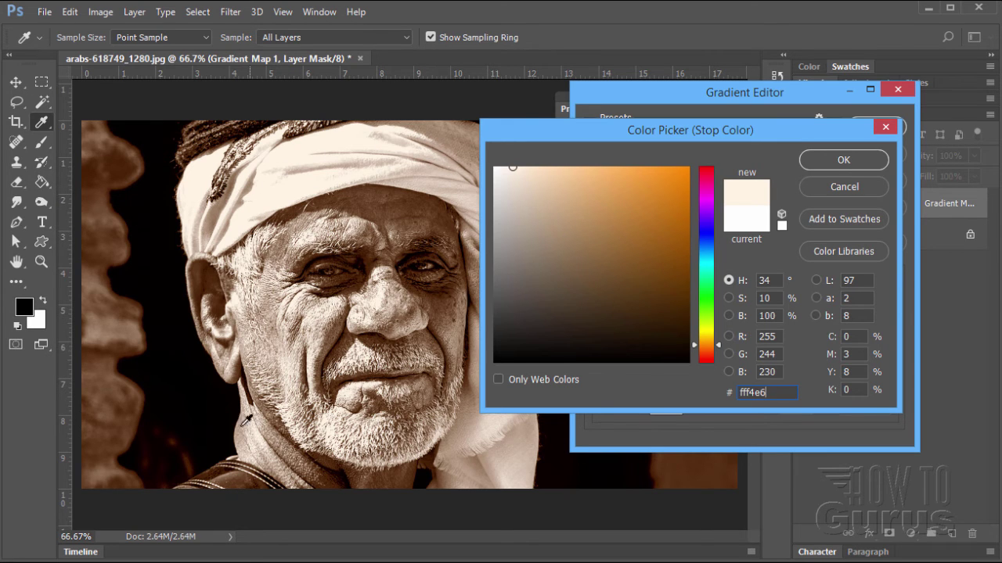
pyautogui.click(841, 161)
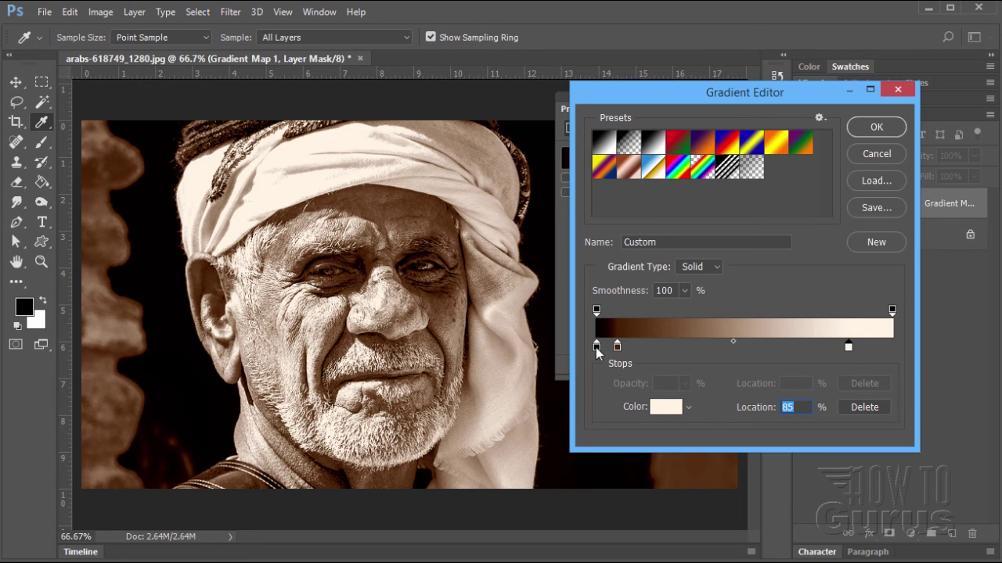
# - Check the dark brown stop's colour 451f01 at 7%, leaving it unchanged
pyautogui.click(597, 347)
pyautogui.click(617, 346)
pyautogui.click(804, 406)
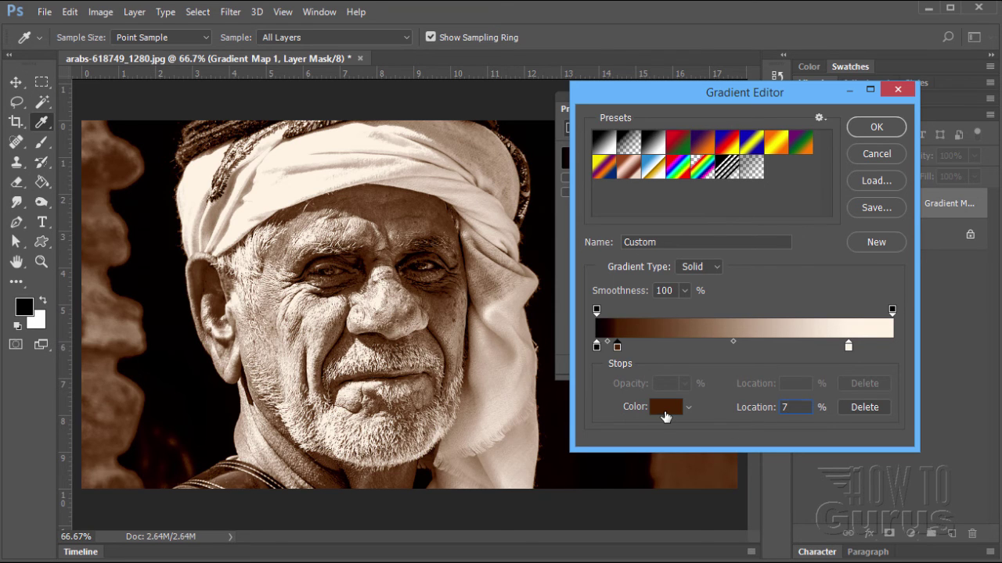
pyautogui.click(665, 408)
pyautogui.click(787, 395)
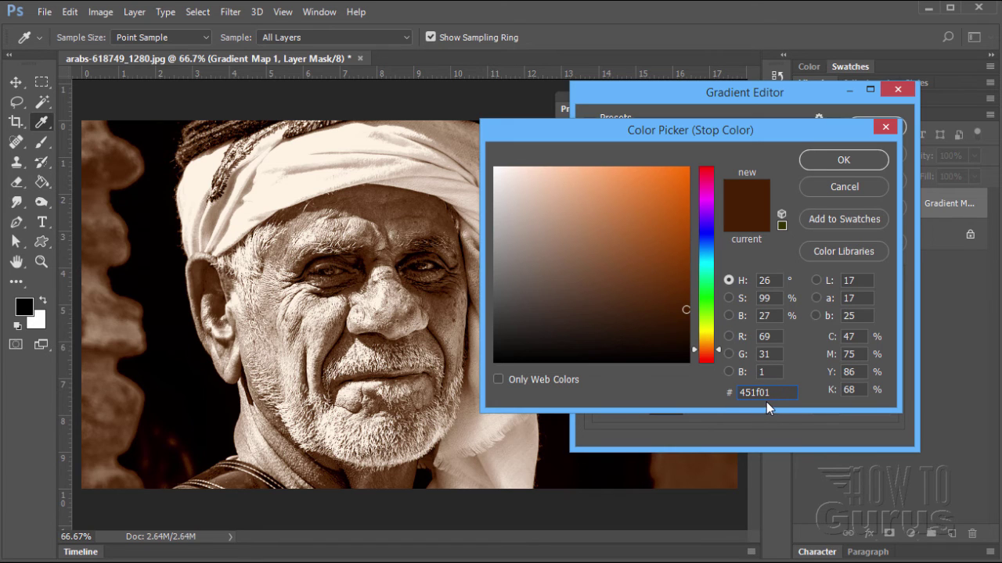
pyautogui.click(839, 161)
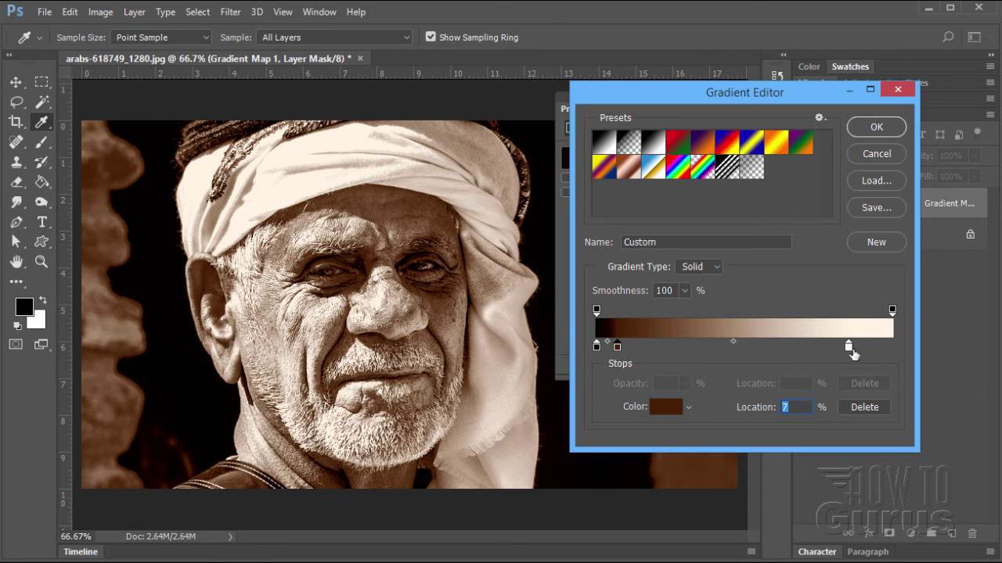
# - Check the cream stop's colour fff4e6 at 85%, leaving it unchanged
pyautogui.click(849, 348)
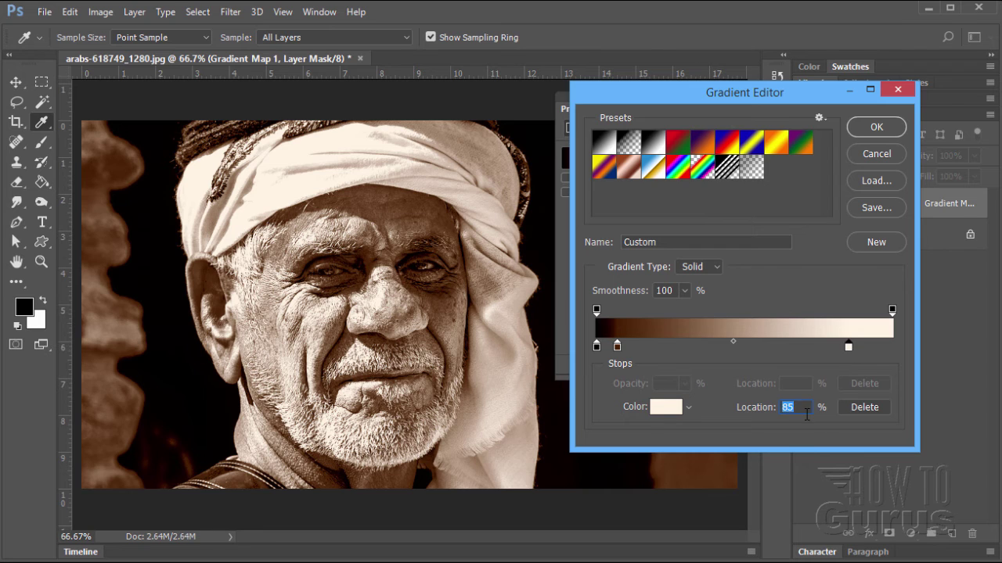
pyautogui.click(806, 413)
pyautogui.click(666, 407)
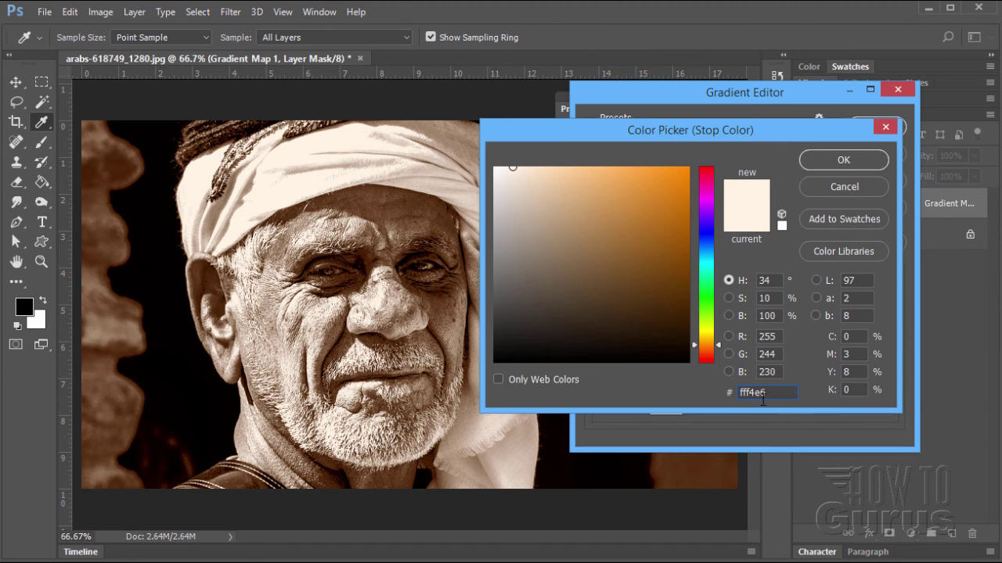
pyautogui.click(833, 165)
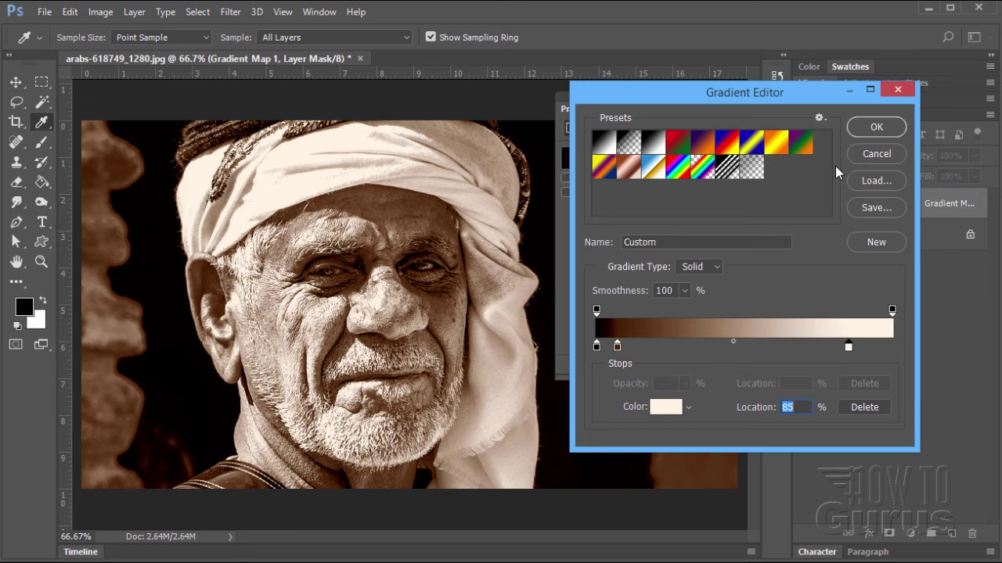
# - Accept the sepia gradient, close Properties, and toggle the Gradient Map layer off and on
pyautogui.click(876, 127)
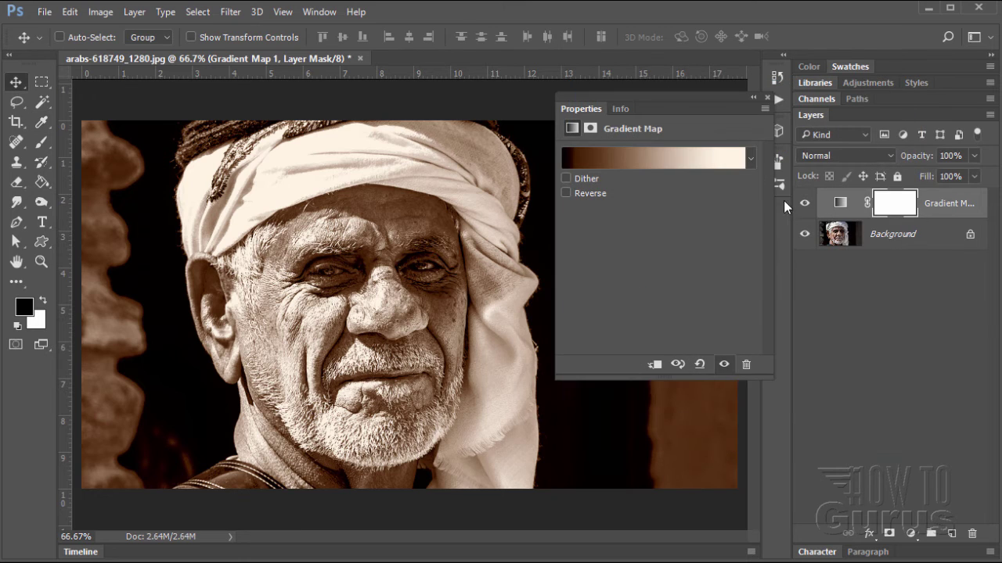
pyautogui.click(767, 98)
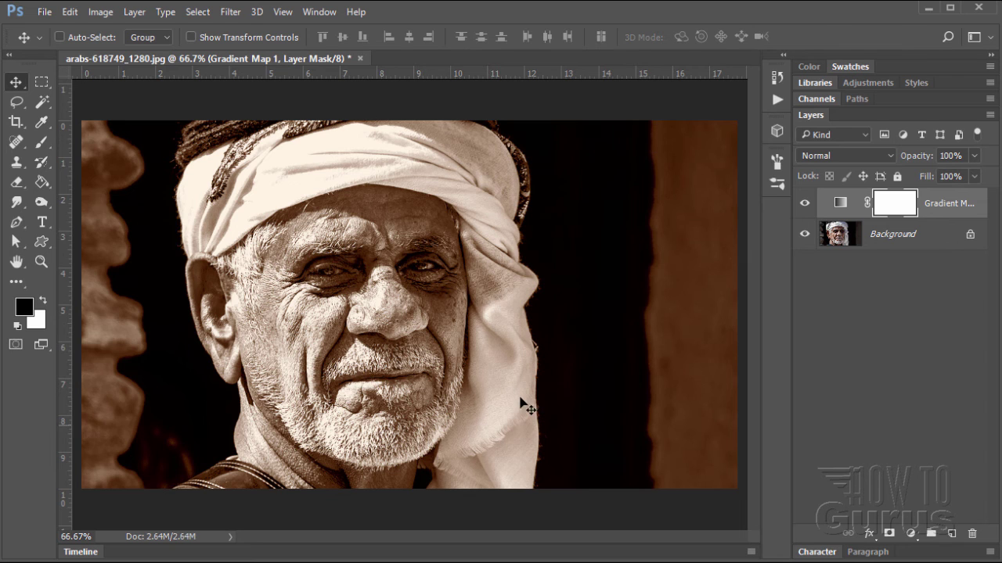
pyautogui.click(805, 203)
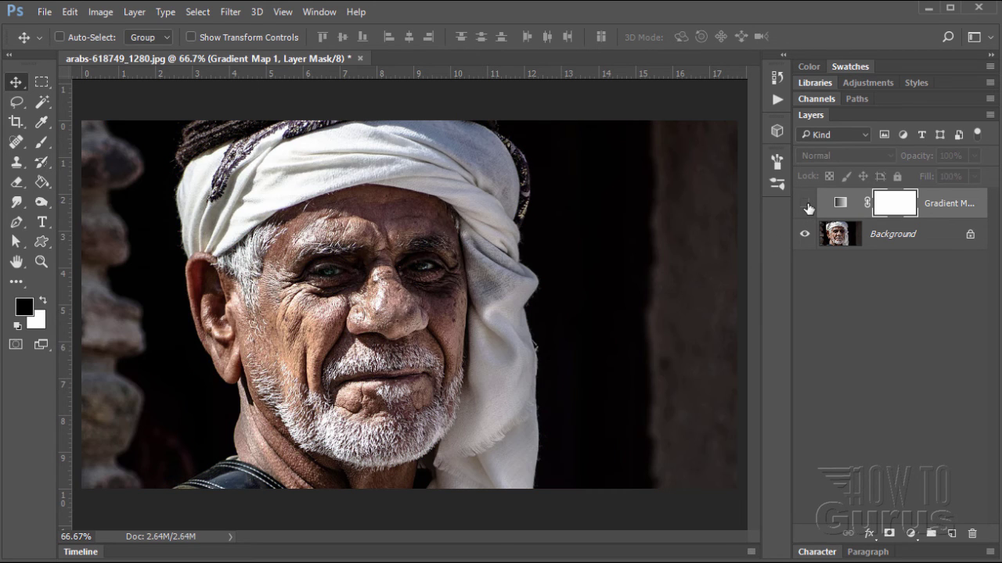
pyautogui.click(805, 204)
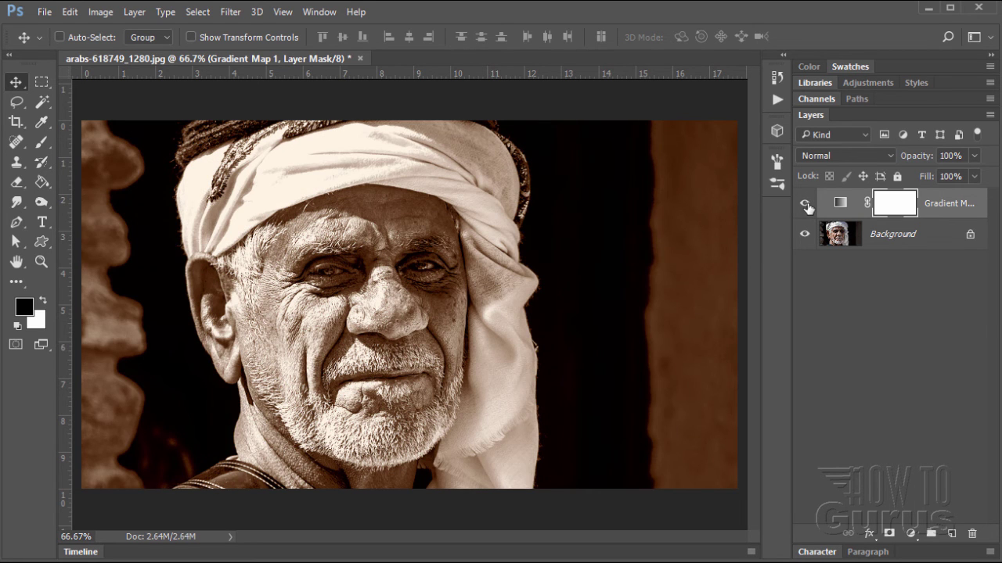